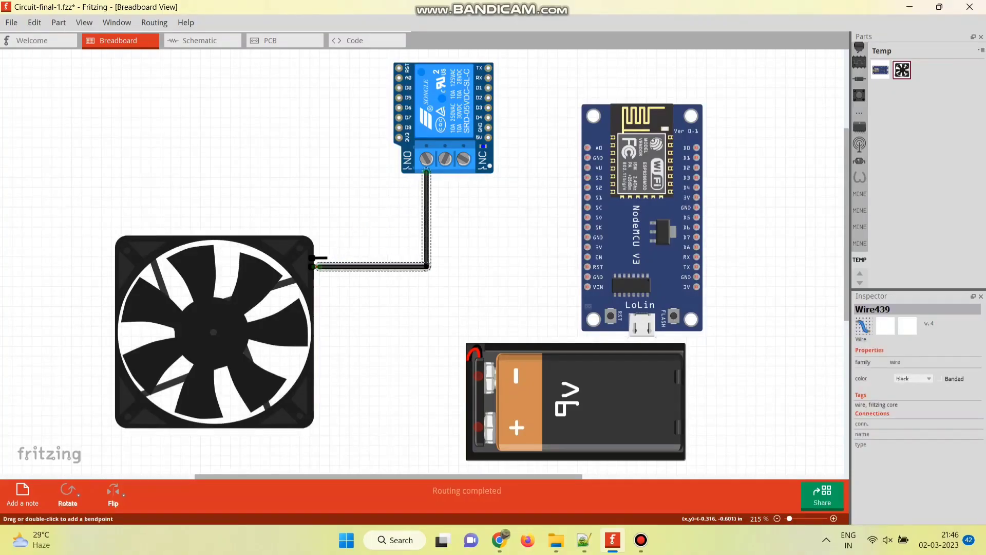
Colour the fan–relay wire red, and wire the relay and fan to the battery, fan wire black.
right_click(409, 266)
left_click(540, 296)
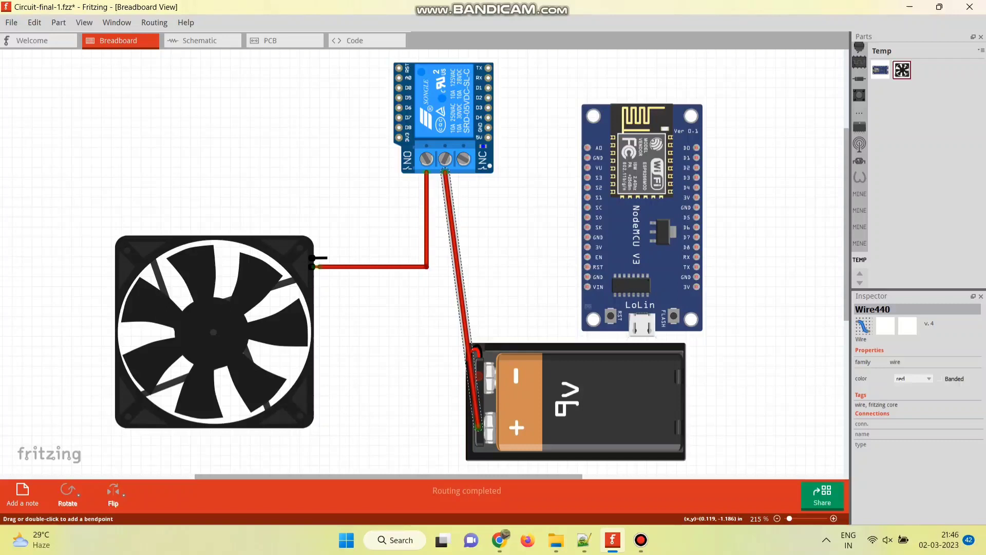
left_click_drag(461, 300, 445, 425)
left_click_drag(317, 258, 477, 375)
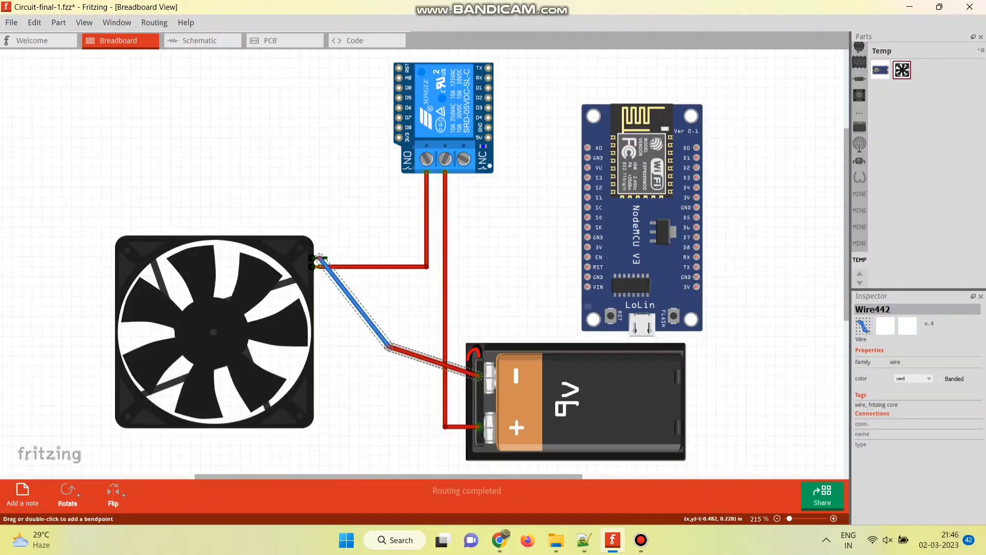
left_click_drag(389, 346, 360, 376)
left_click_drag(342, 320, 359, 258)
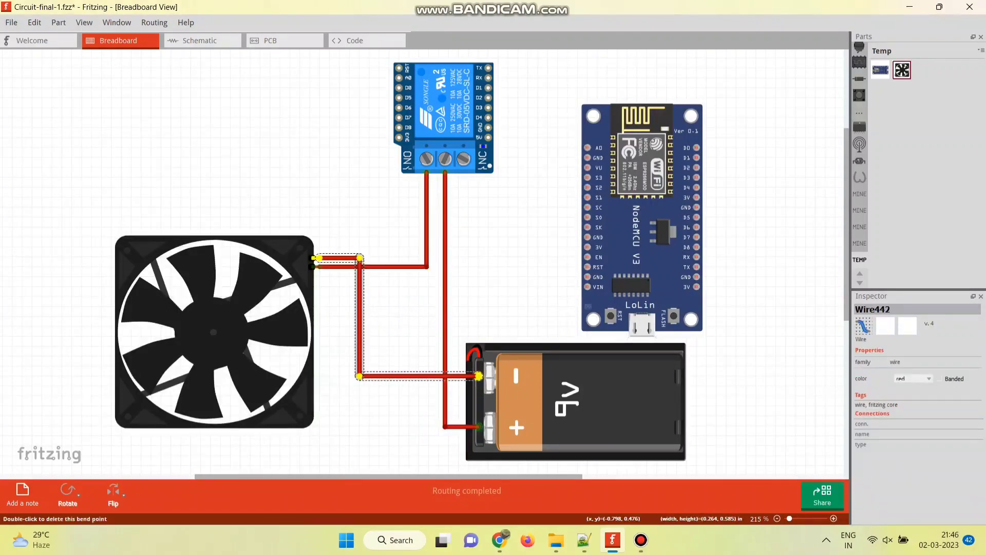
right_click(359, 345)
left_click(493, 398)
Connect relay VU to NodeMCU VU in red and relay GND to NodeMCU GND in black.
left_click_drag(487, 138, 588, 168)
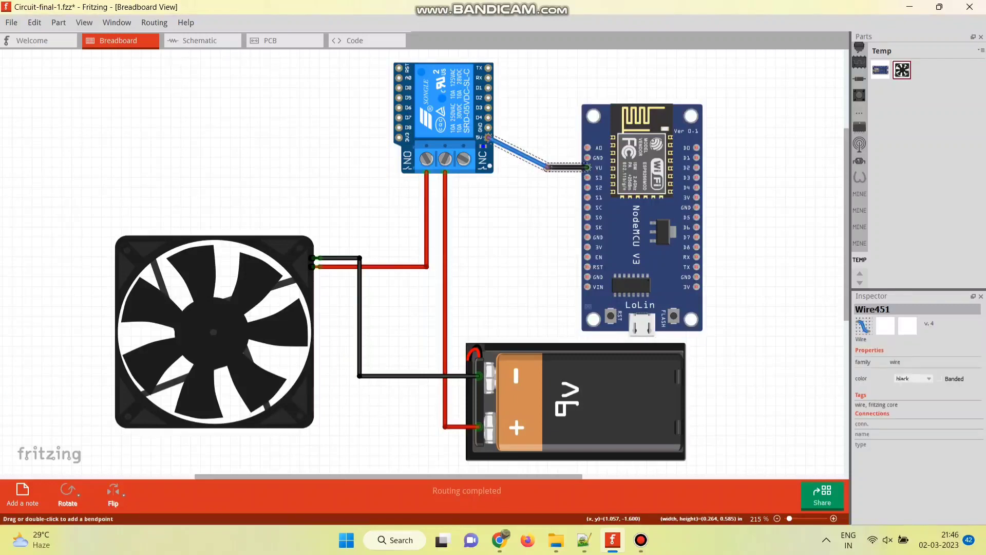
mouse_move(514, 151)
left_mouse_down()
mouse_move(521, 137)
mouse_move(518, 167)
left_mouse_up()
right_click(533, 167)
left_click(666, 194)
mouse_move(487, 129)
left_mouse_down()
mouse_move(588, 158)
mouse_move(531, 128)
left_mouse_up()
right_click(526, 128)
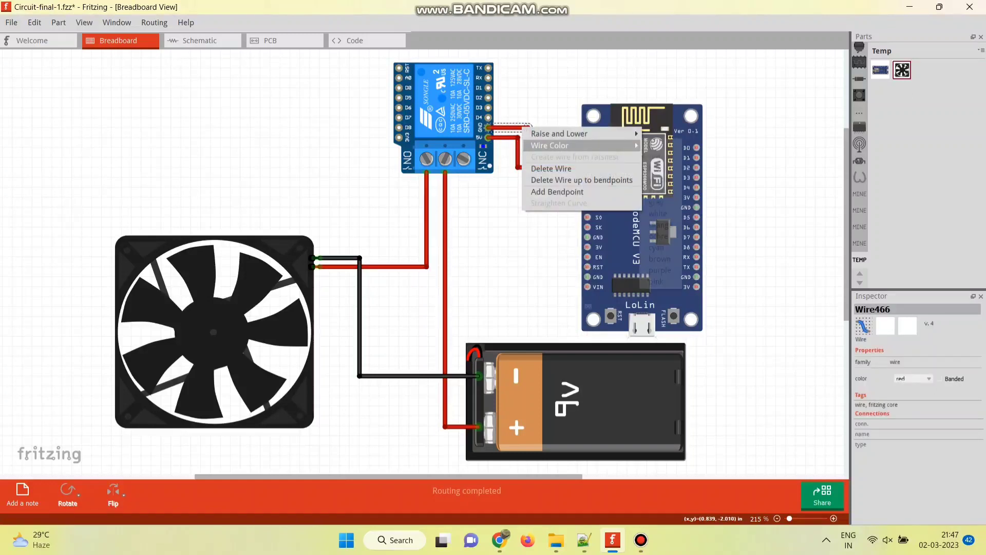
left_click(655, 167)
Route the relay signal wire around the board to NodeMCU D2 and recolour it.
mouse_move(487, 87)
left_mouse_down()
mouse_move(664, 194)
mouse_move(698, 168)
left_mouse_up()
left_click_drag(592, 127, 759, 167)
left_click_drag(623, 127, 757, 88)
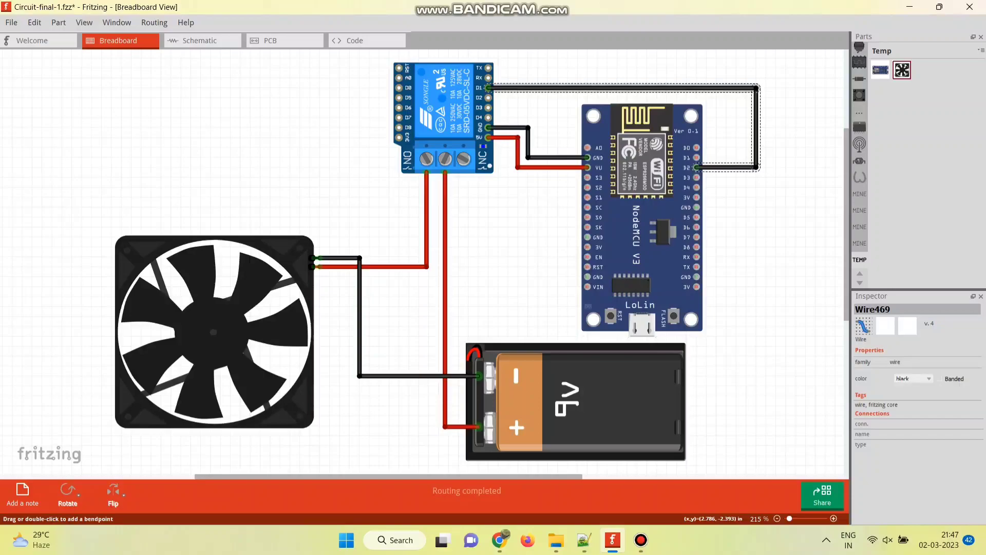
right_click(723, 87)
left_click(855, 108)
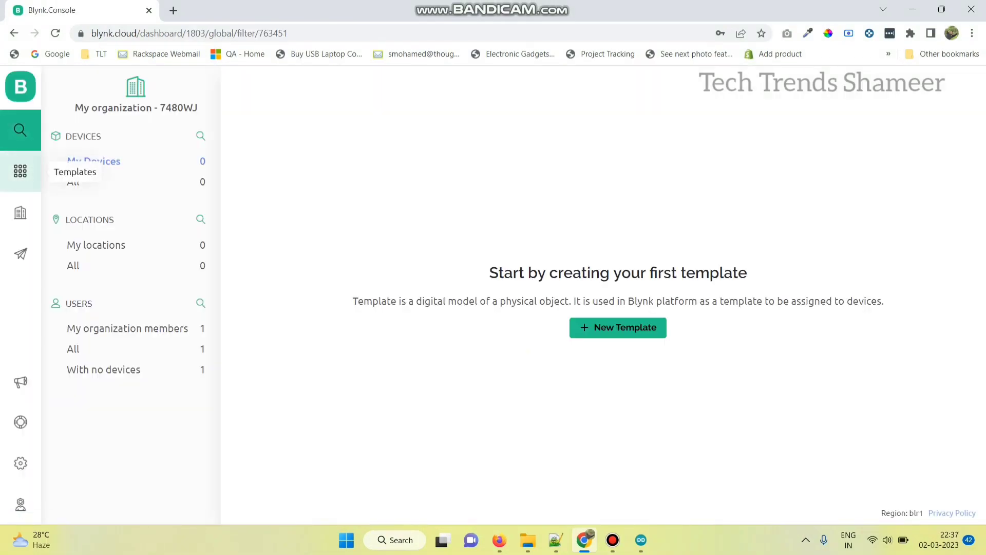
Create the 'Control Fan Using ESP8266' template with ESP8266 hardware and WiFi connection.
left_click(20, 171)
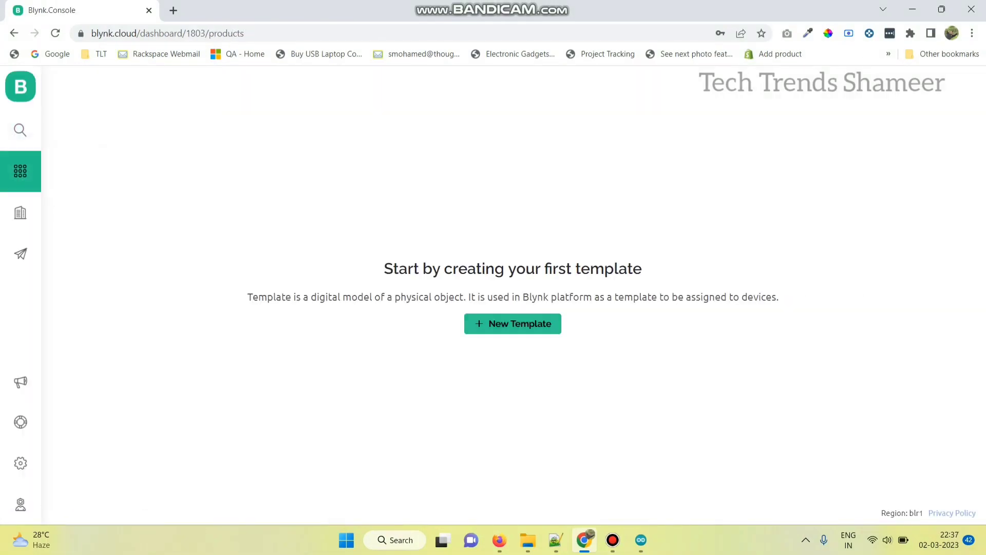
left_click(512, 324)
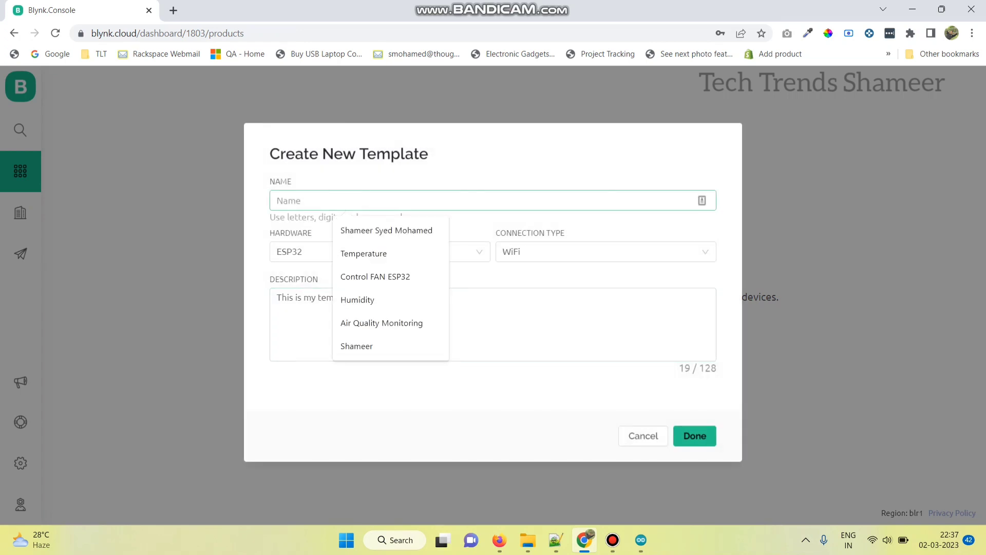
type("Contr")
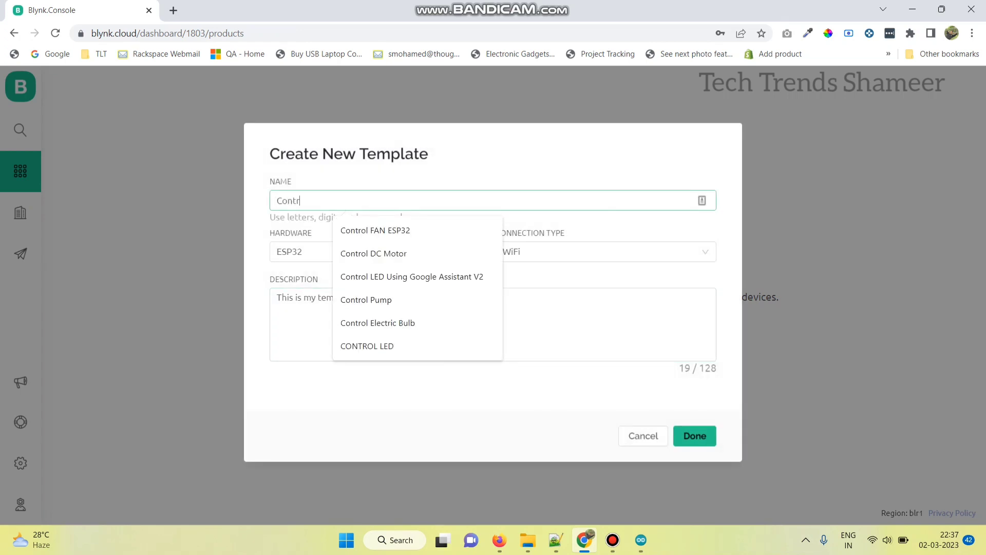
type("ol FA")
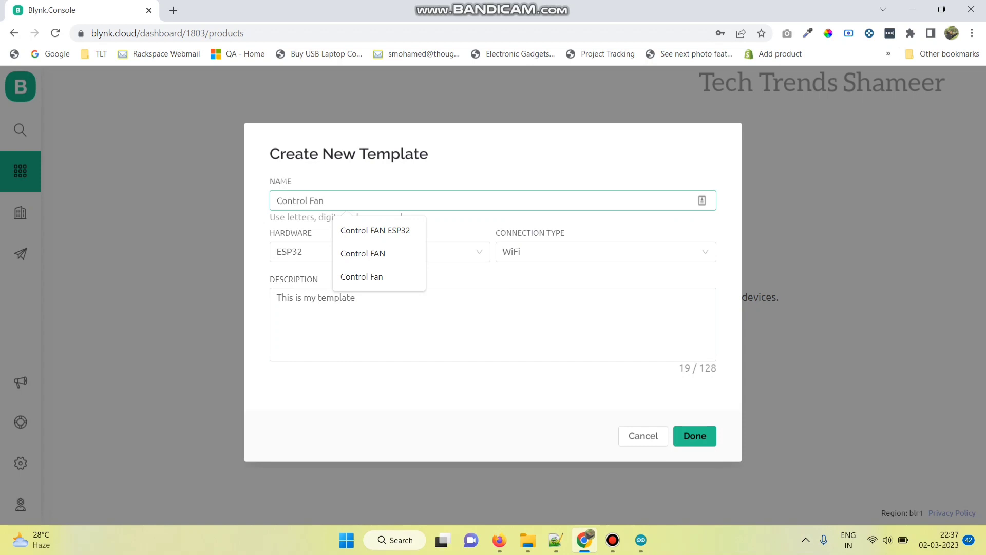
type(" Using ESP")
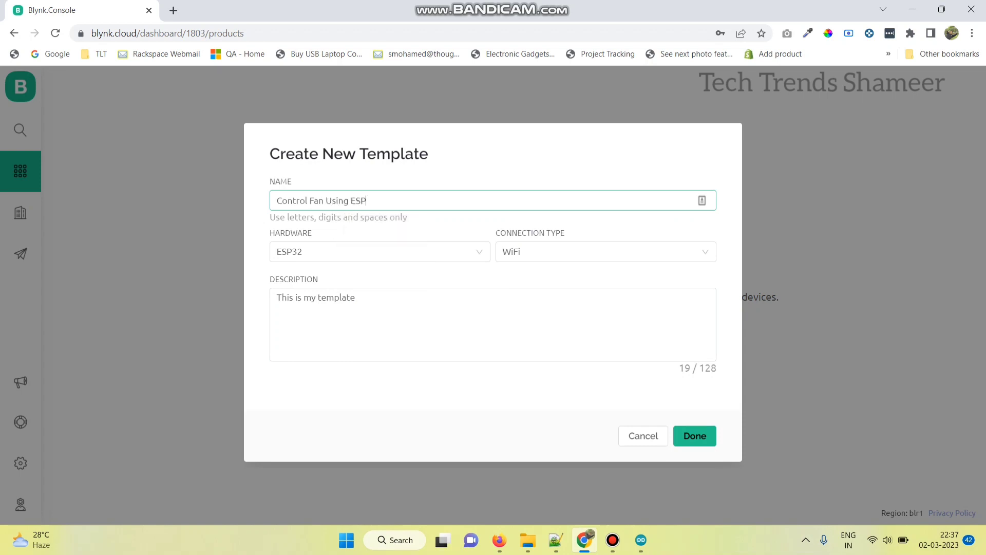
type("266")
left_click(377, 251)
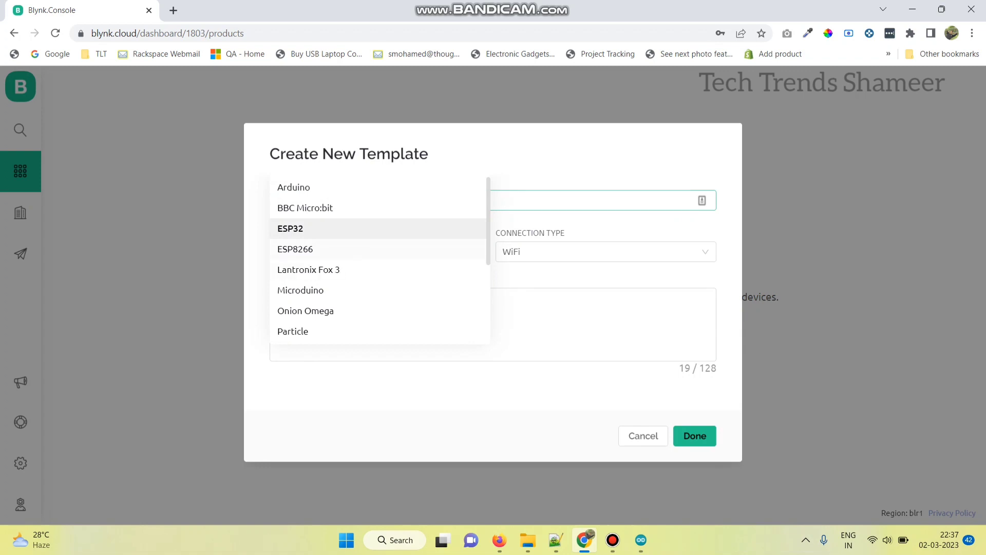
left_click(295, 249)
left_click(570, 251)
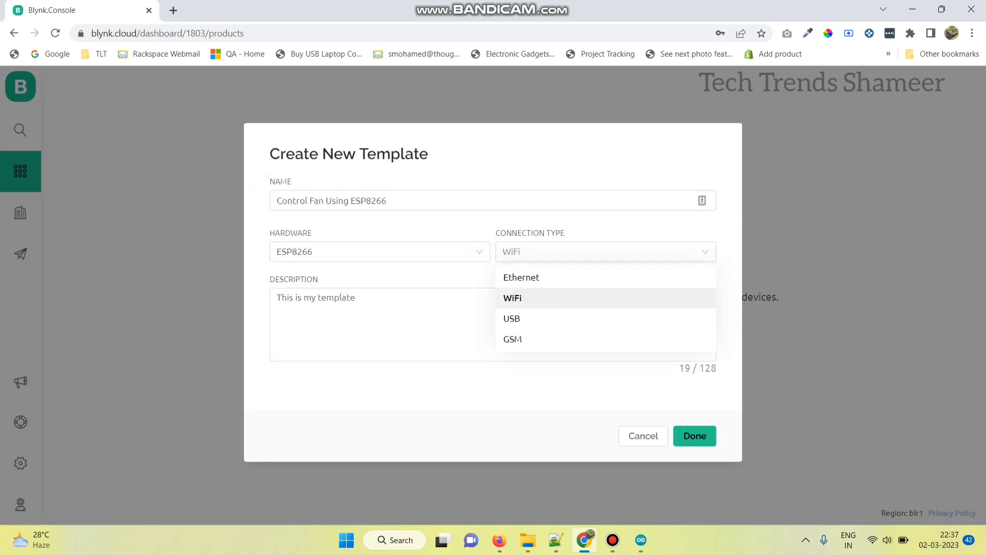
left_click(513, 298)
left_click(694, 435)
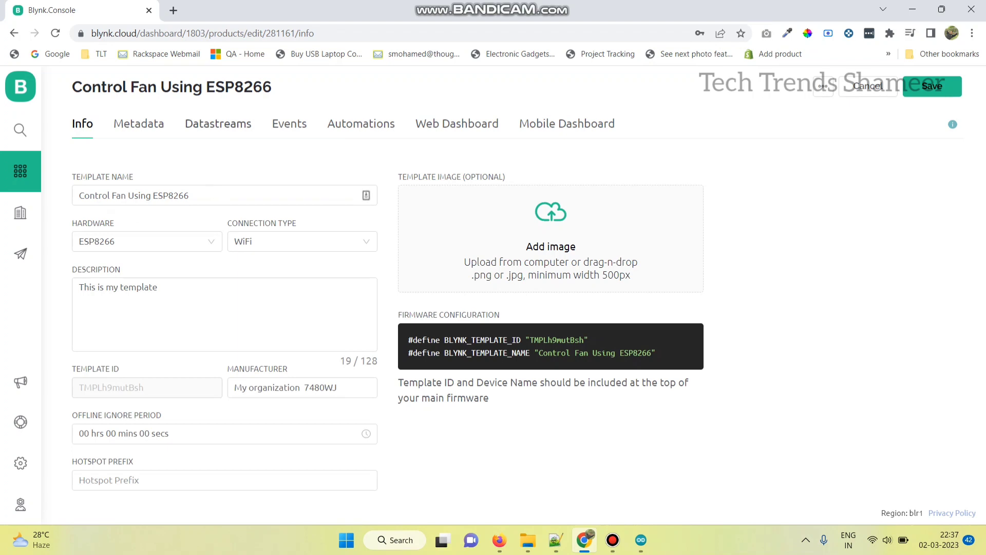
Create a digital datastream 'Switch' on pin 4, confirming the relay pin in the sketch.
left_click(218, 124)
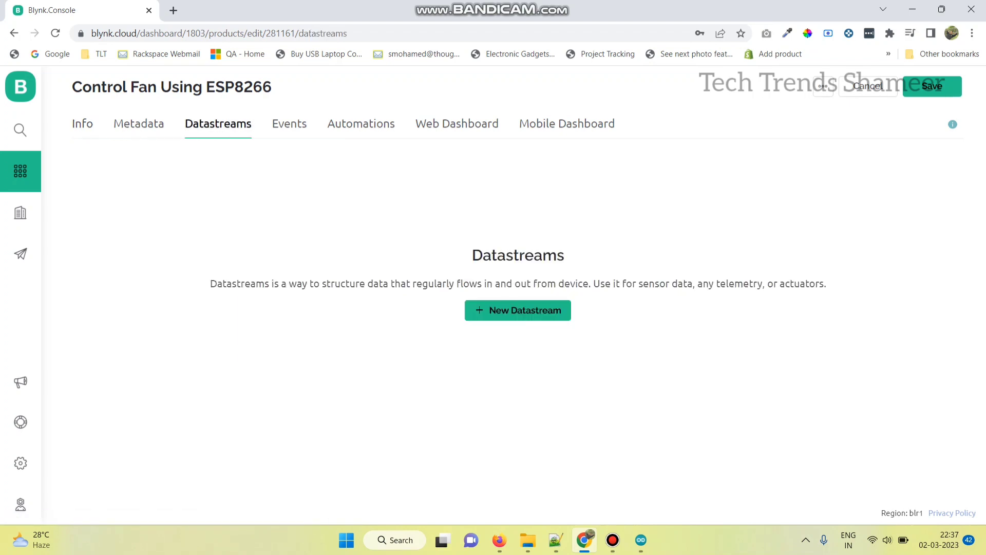
left_click(518, 311)
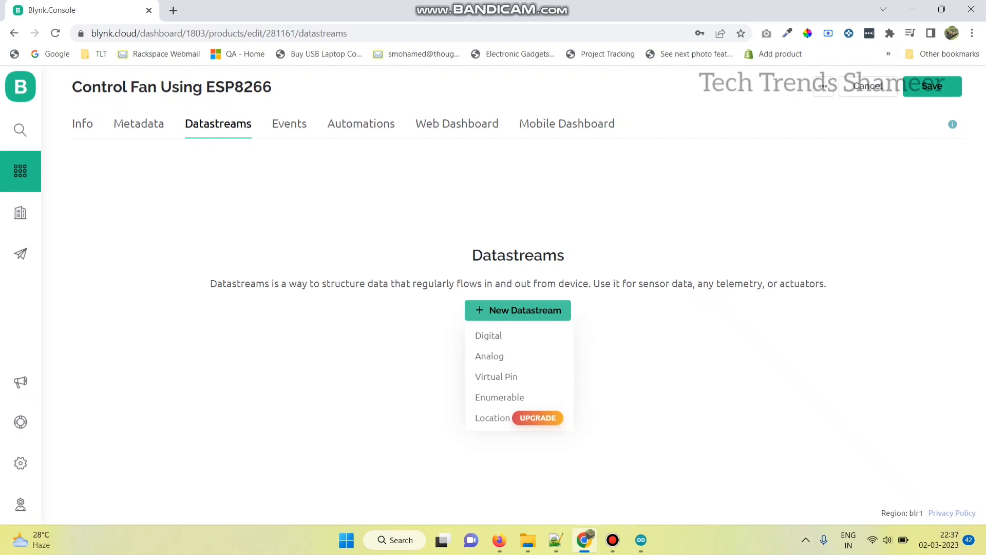
left_click(488, 335)
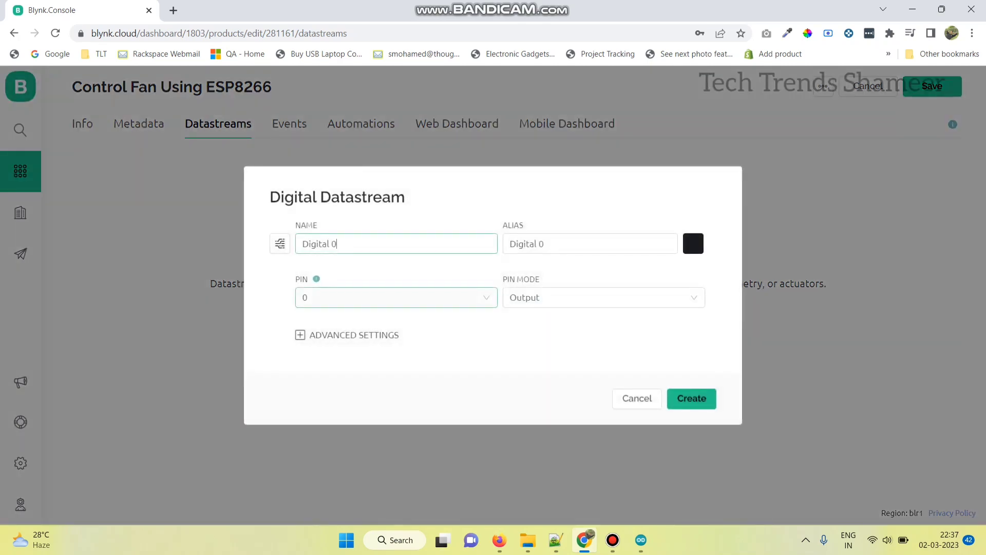
key("ctrl+a")
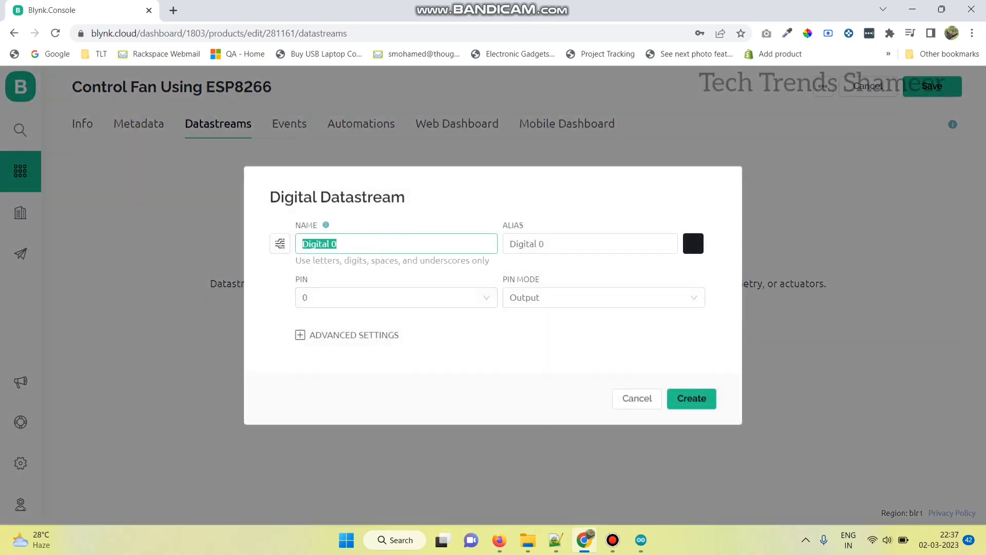
type("Switch")
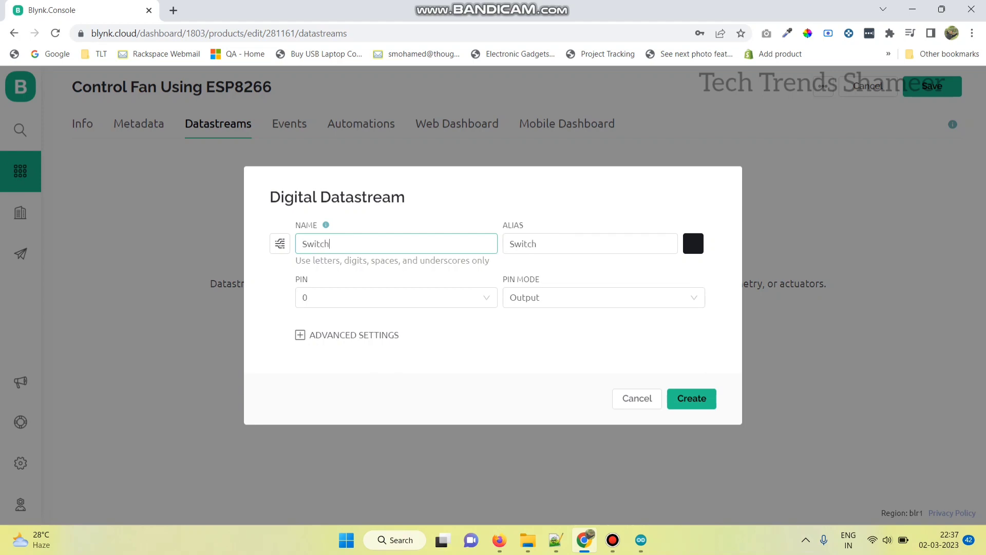
left_click(396, 297)
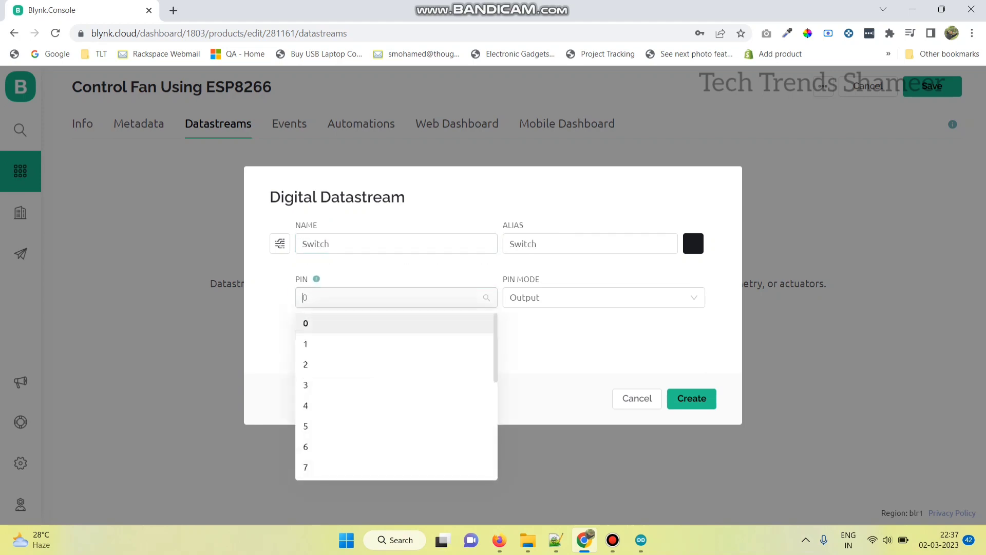
left_click(347, 405)
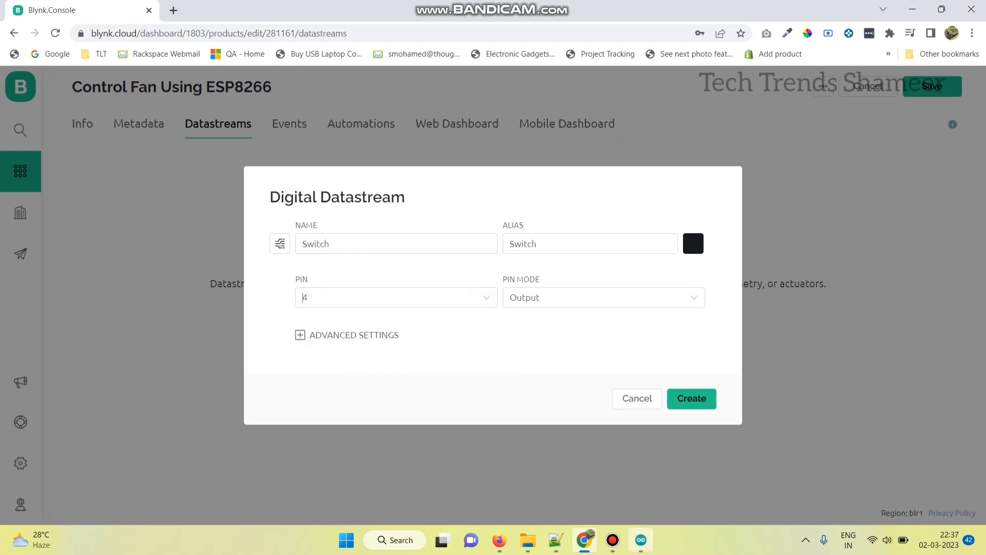
left_click(640, 539)
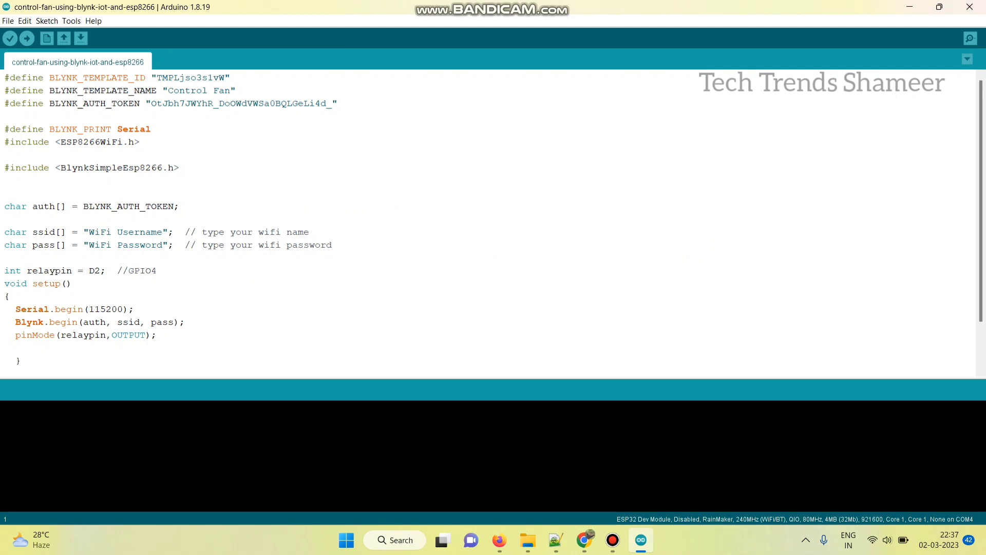
left_click(584, 540)
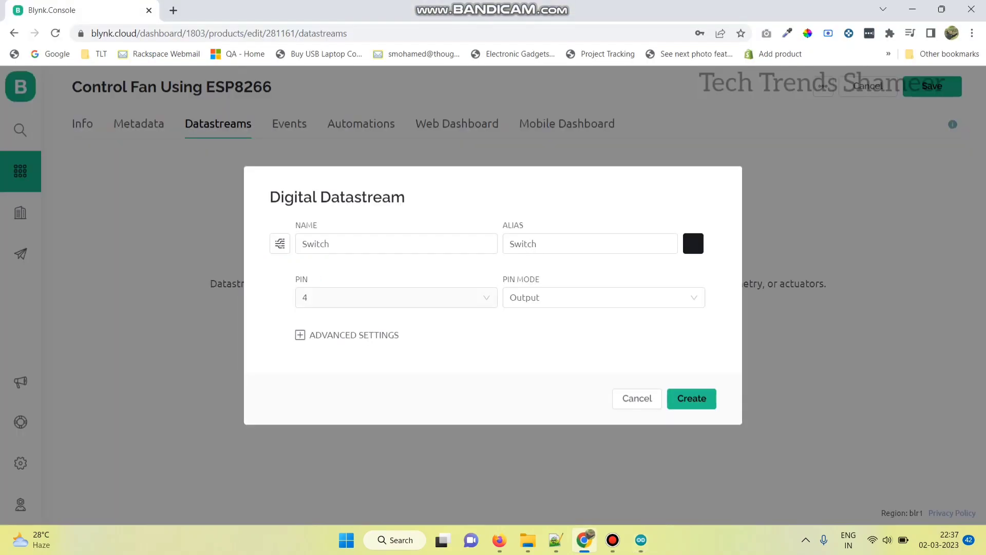
left_click(691, 398)
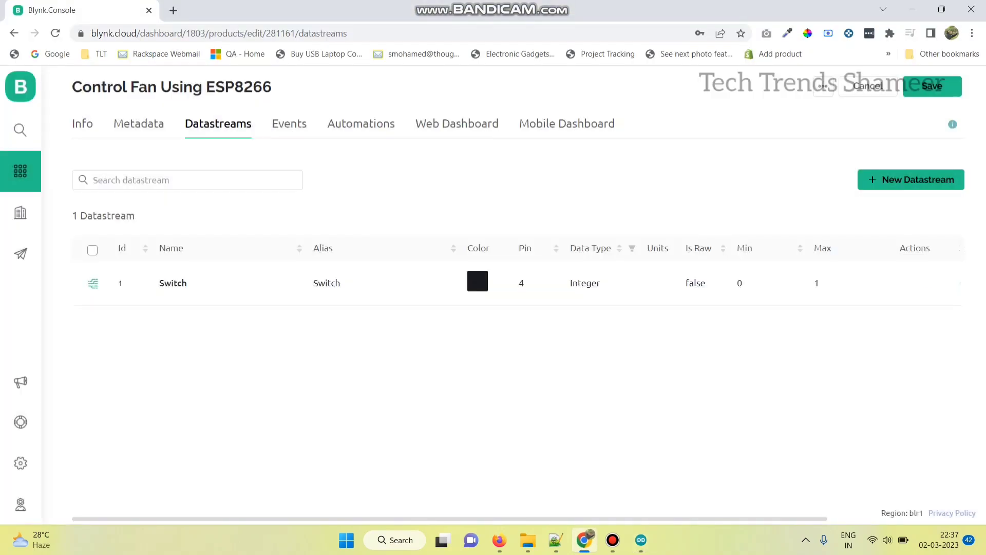
Place a Switch widget on the web dashboard, bind it to Switch (pin 4), and save.
left_click(457, 124)
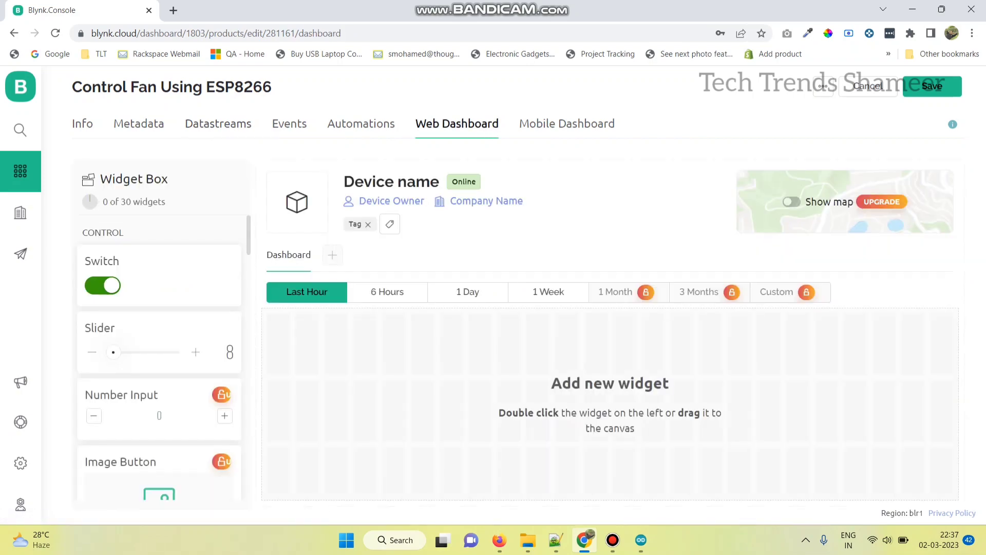
left_click_drag(102, 285, 320, 353)
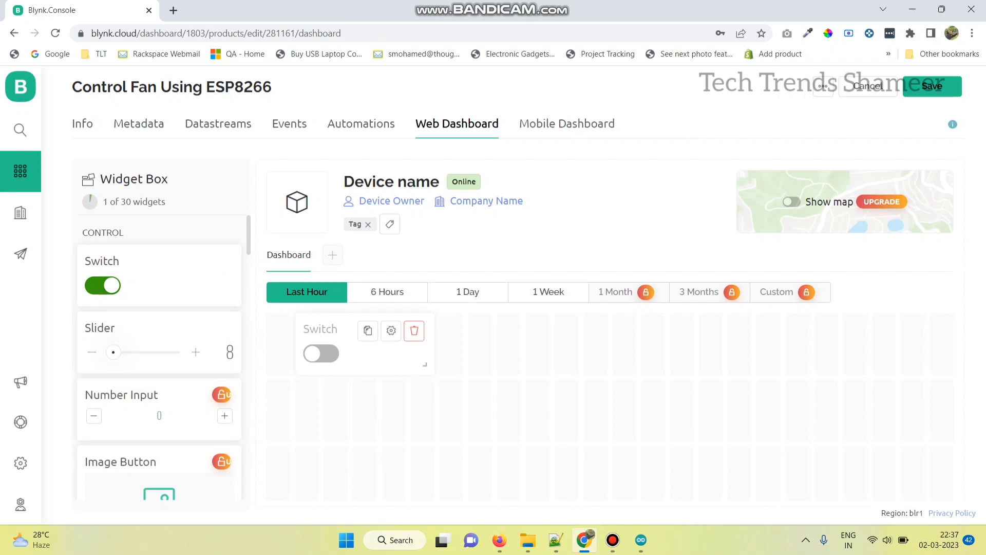
left_click(390, 330)
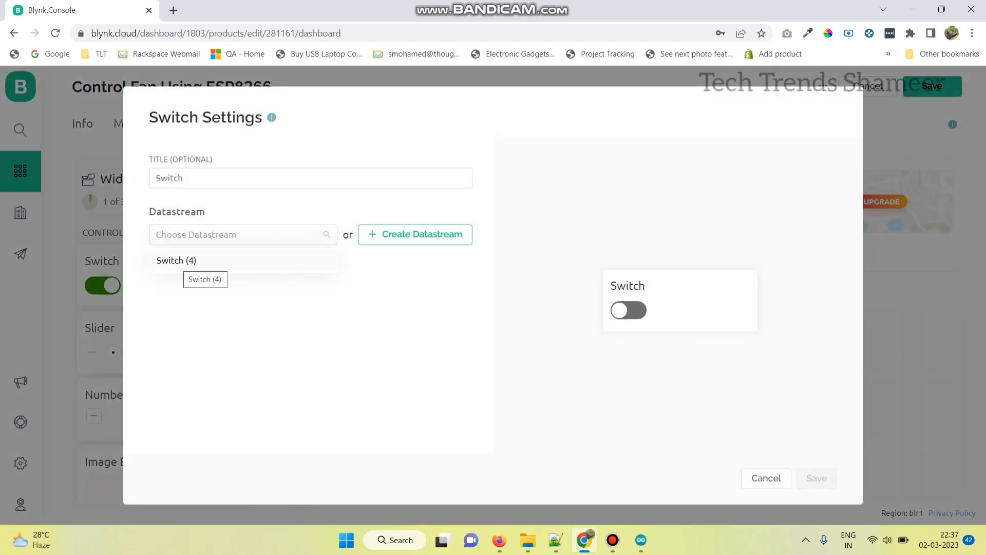
left_click(177, 260)
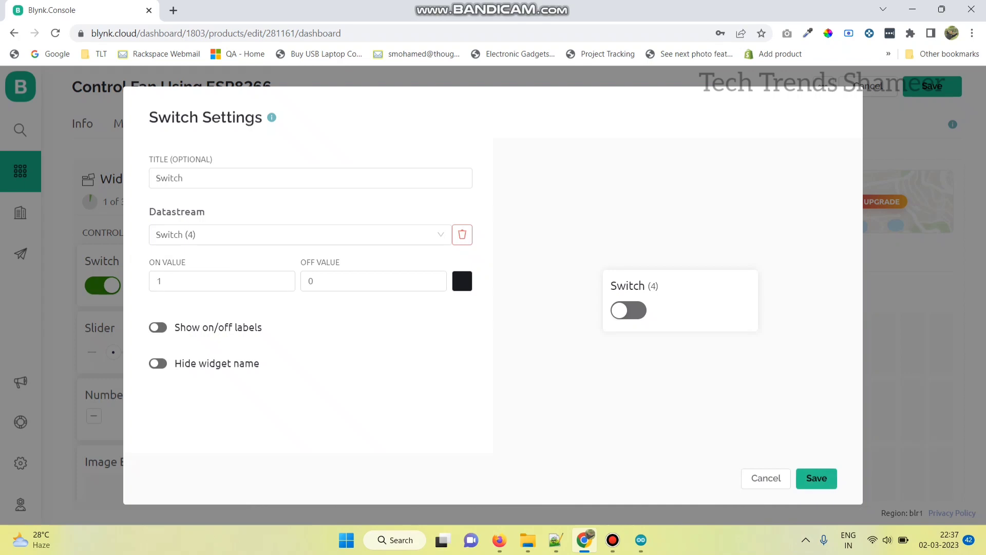
left_click(815, 477)
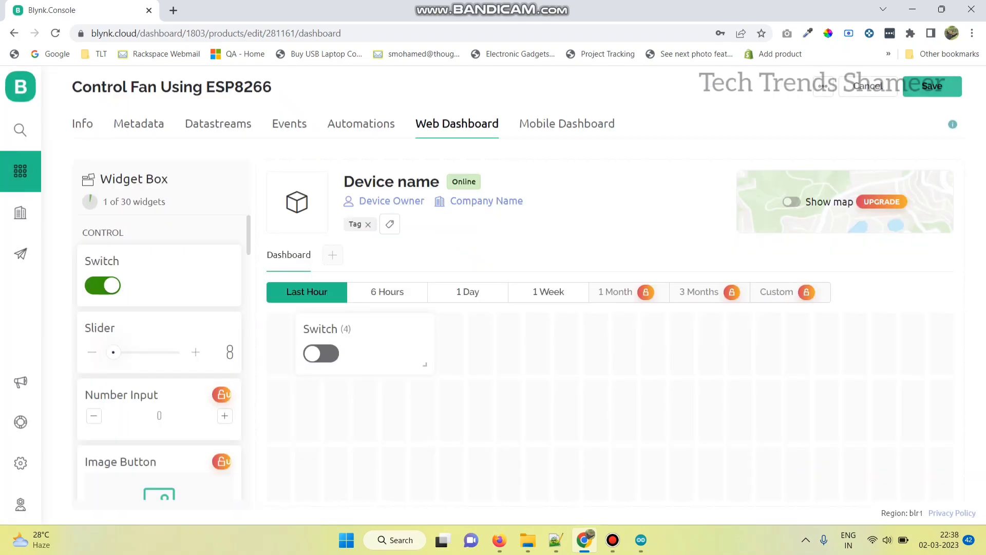
left_click(931, 86)
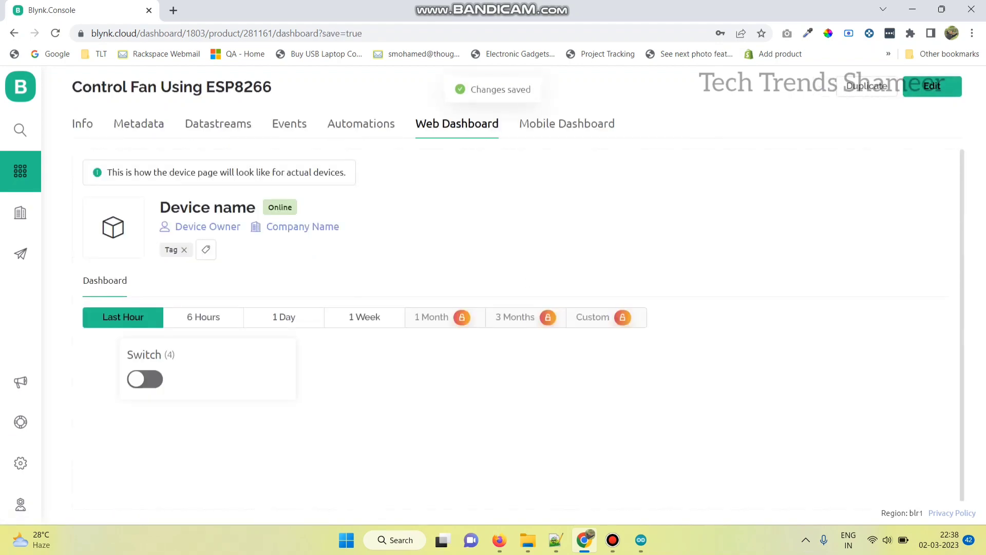
Create a device from the Control Fan Using ESP8266 template and copy its credential code.
left_click(21, 130)
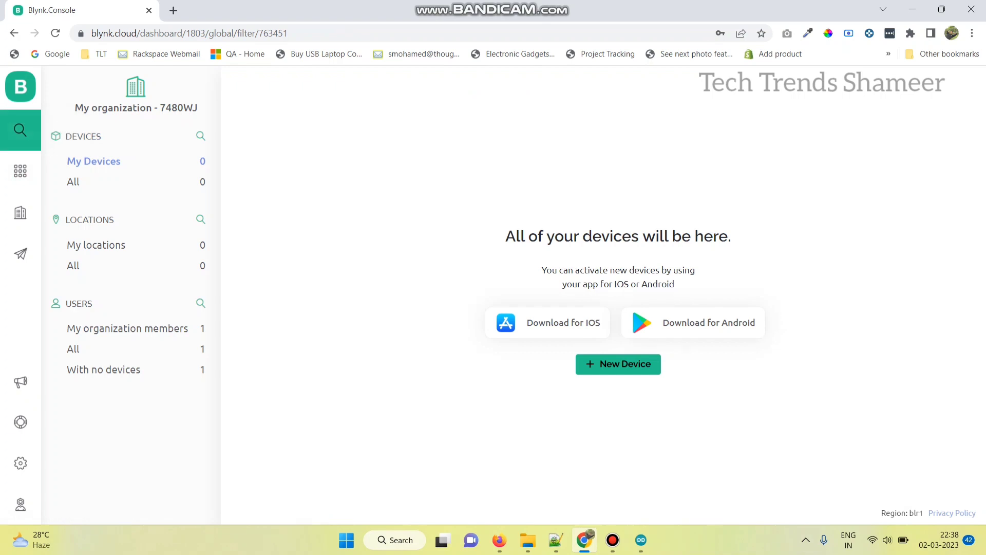
left_click(618, 364)
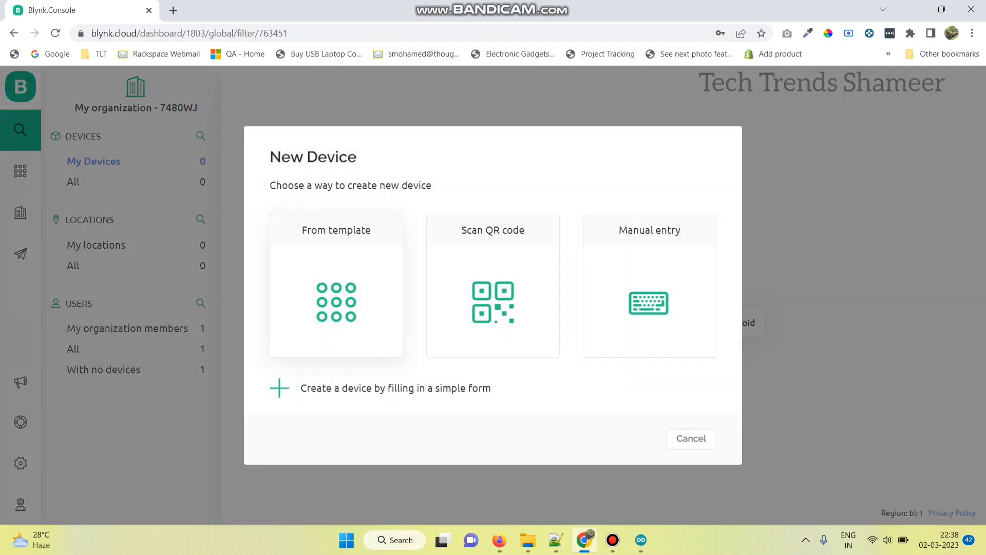
left_click(336, 293)
left_click(493, 282)
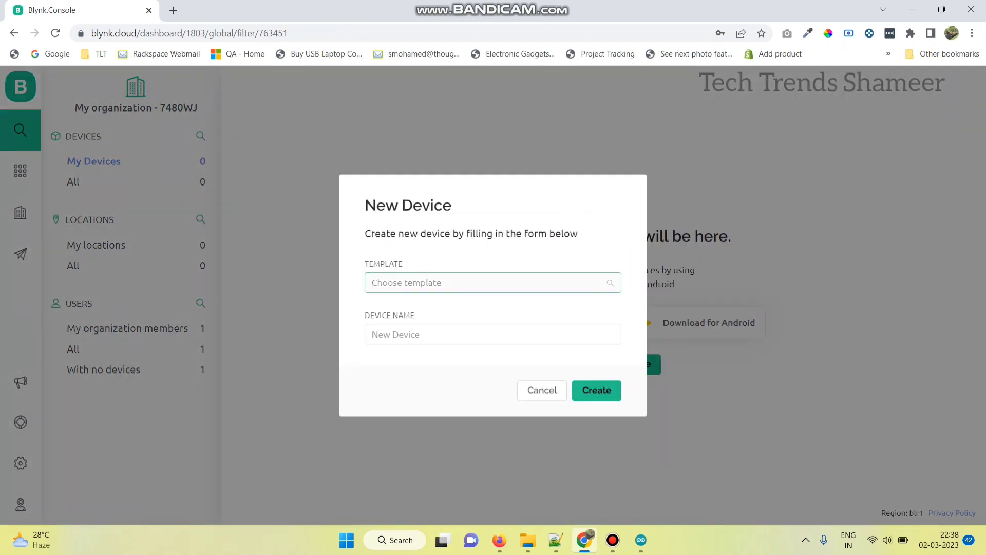
left_click(427, 307)
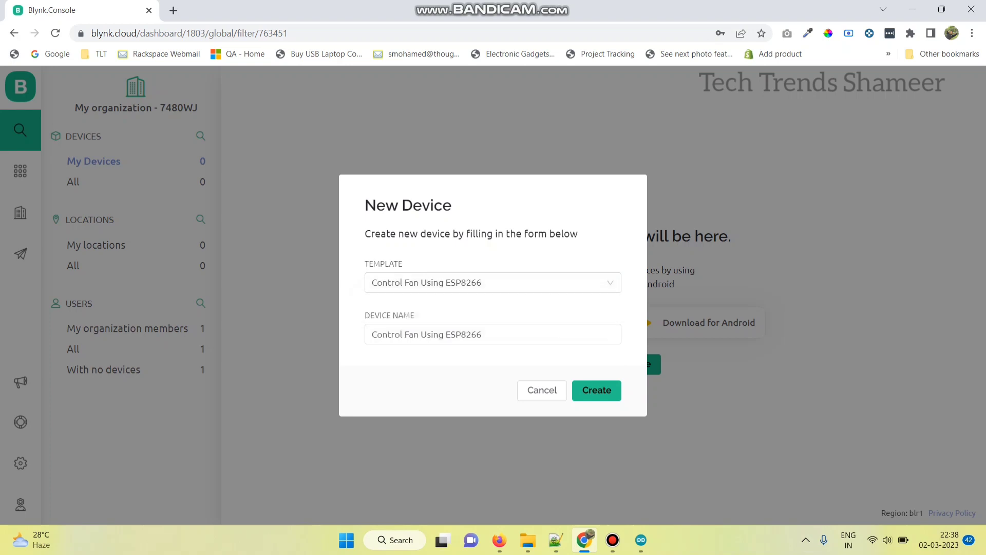
left_click(596, 390)
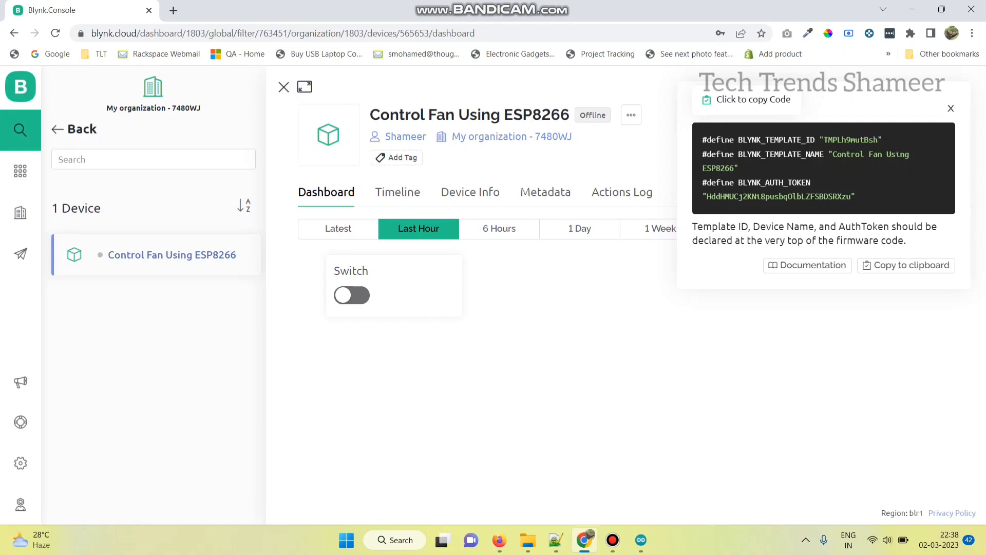
left_click(824, 168)
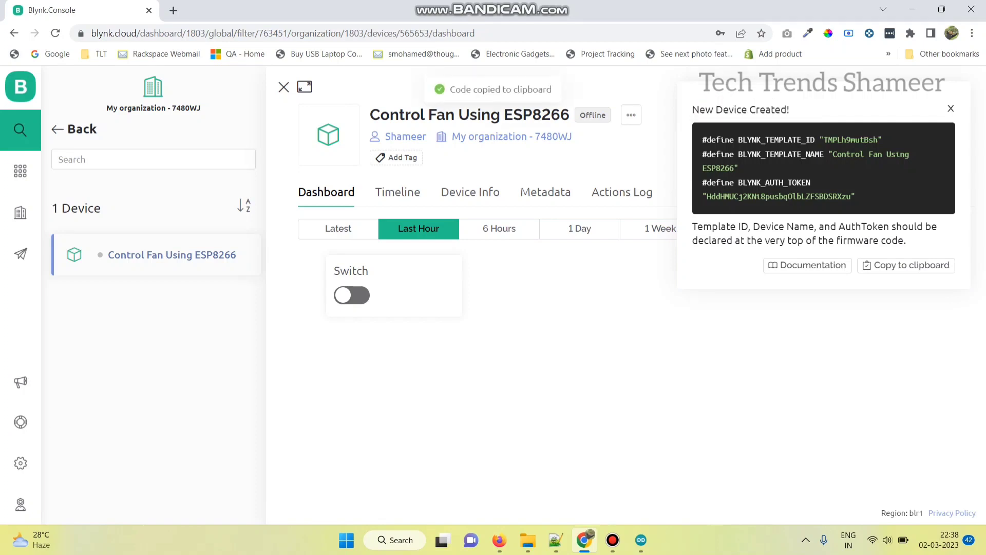
left_click(640, 539)
Paste the new Blynk credentials over the sketch's top lines and save it.
key("shift+Up")
key("shift+Up")
key("shift+Home")
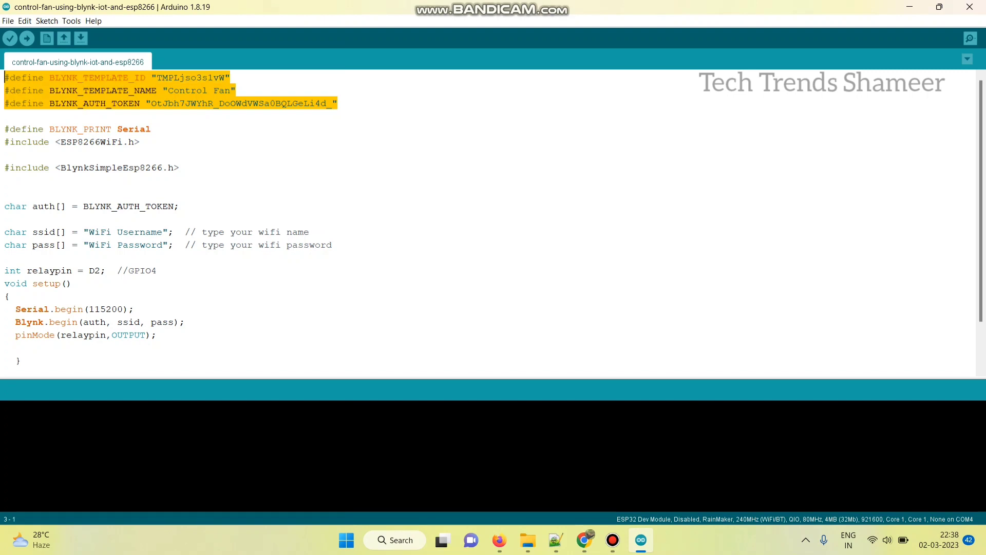
key("ctrl+v")
key("ctrl+s")
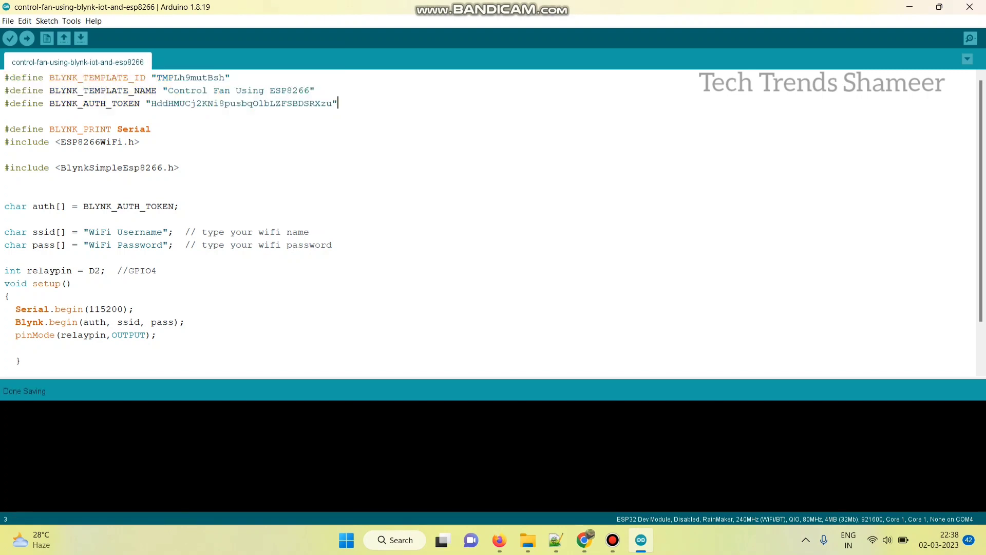
left_click_drag(94, 231, 135, 231)
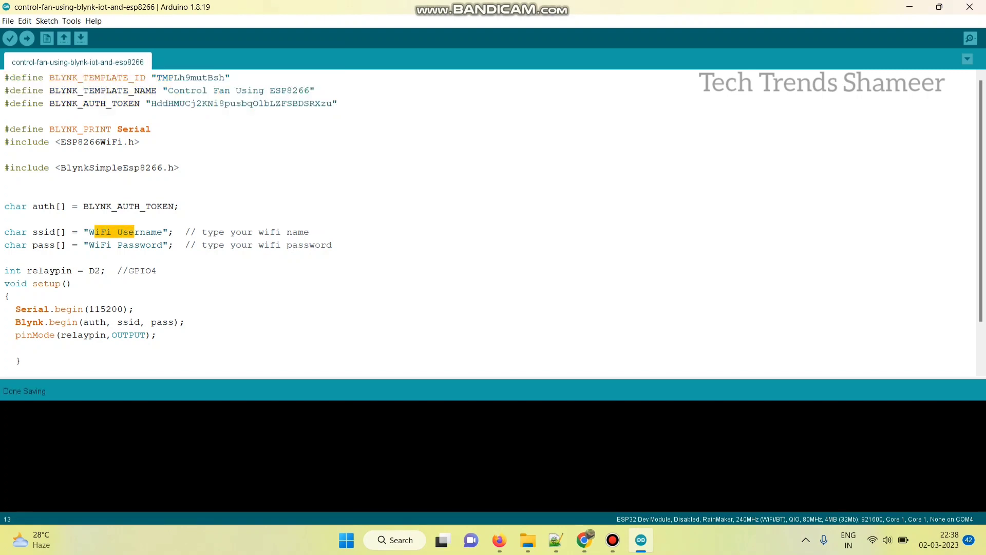
left_click(180, 167)
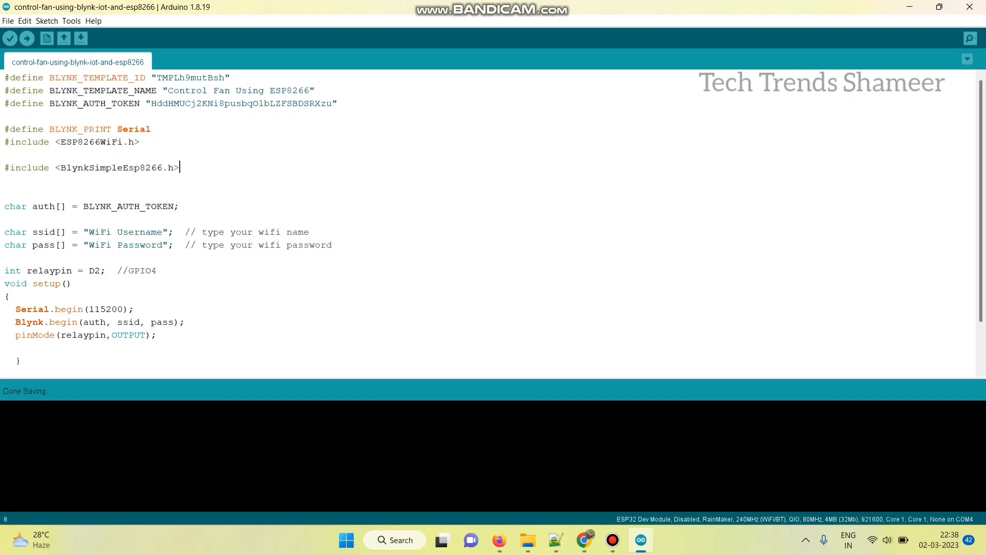
Set board to NodeMCU 1.0 (ESP-12E Module) and port COM5, then upload the sketch.
left_click(70, 21)
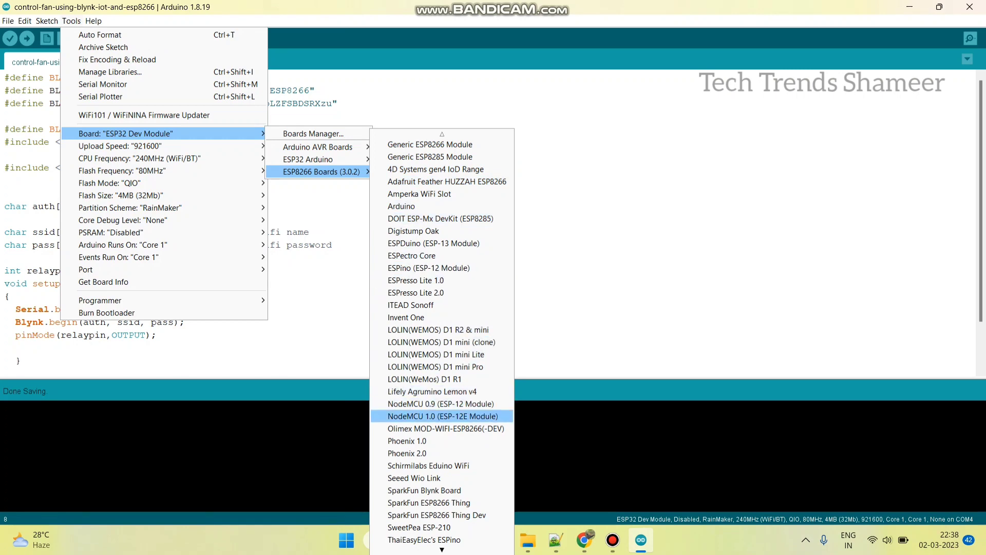
left_click(442, 416)
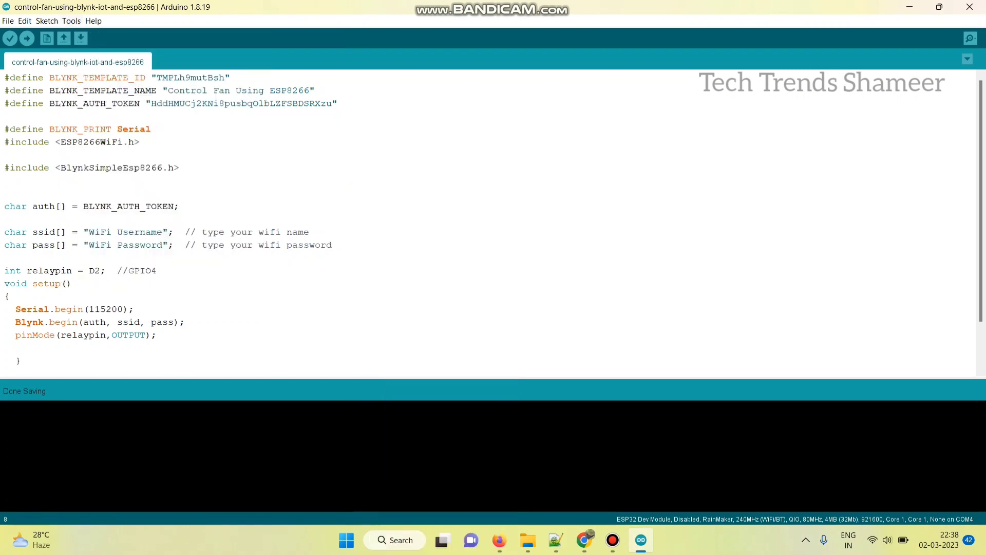
left_click(71, 21)
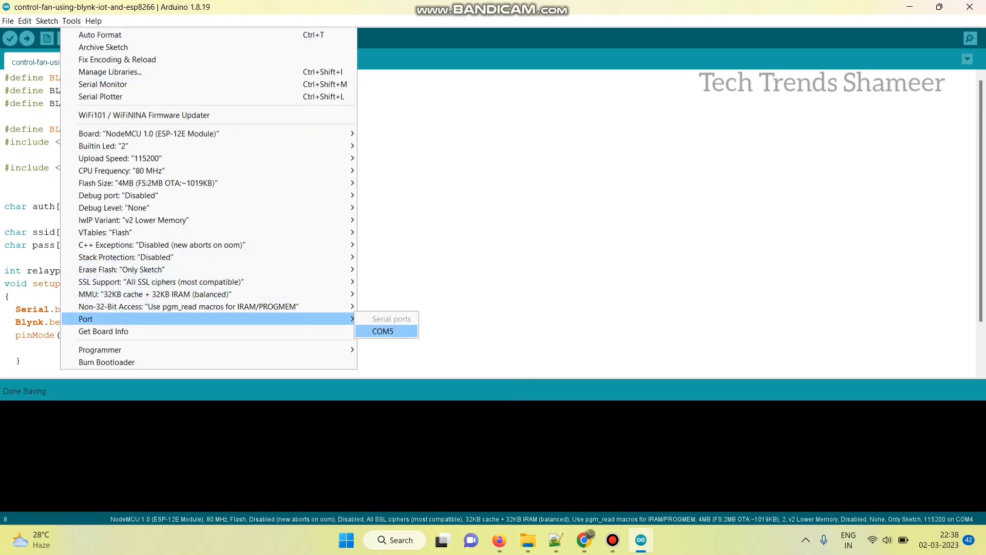
left_click(382, 331)
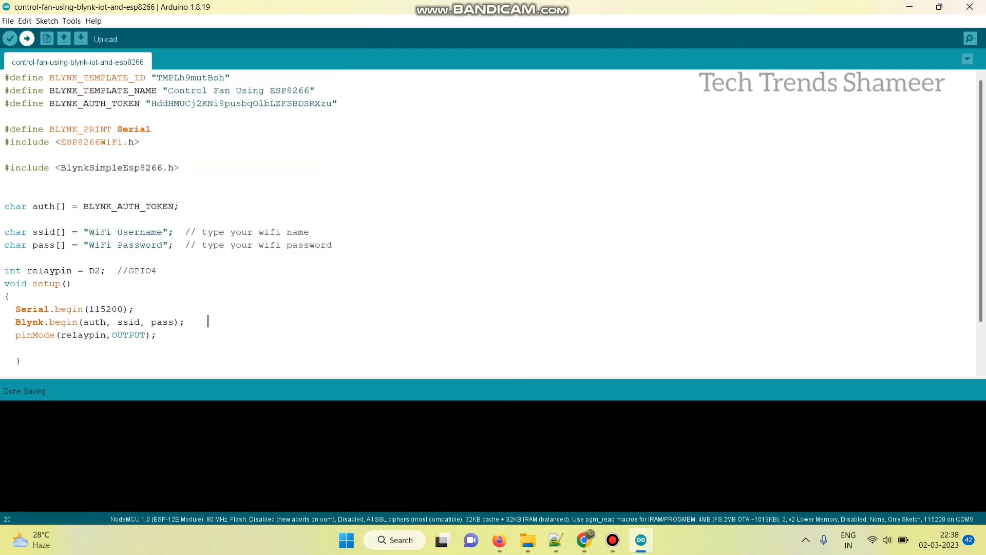
left_click(27, 38)
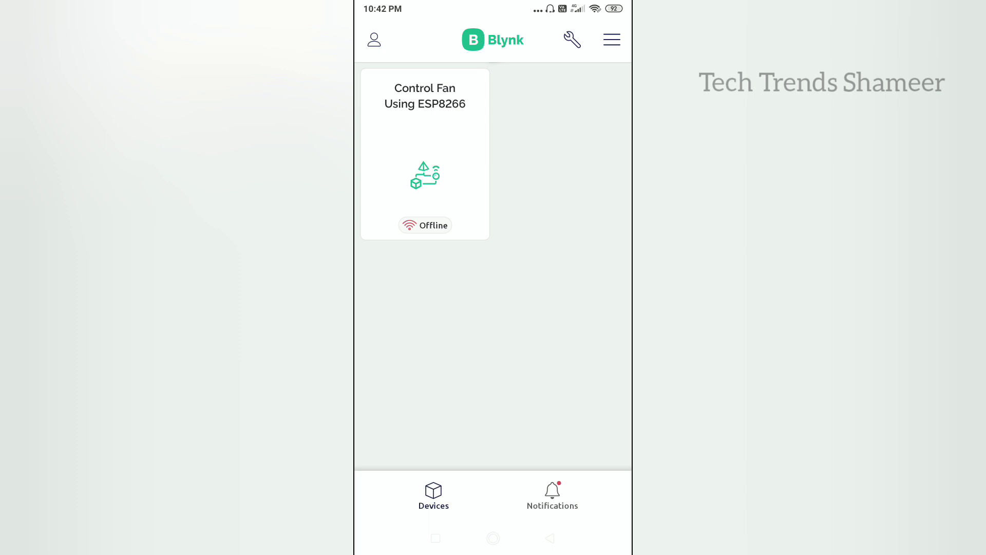
Add a Button widget to the Control Fan Using ESP8266 device dashboard in developer mode.
left_click(424, 154)
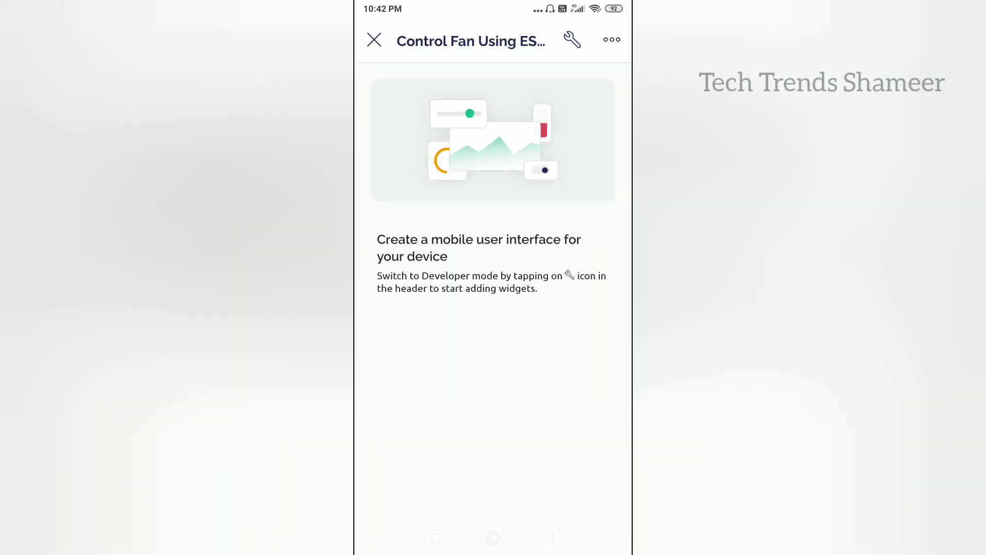
left_click(571, 40)
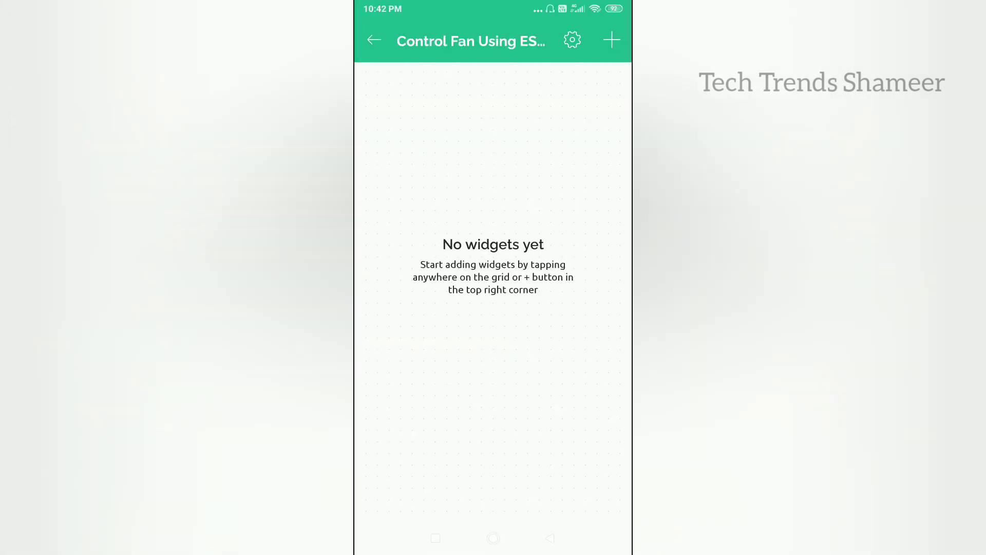
left_click(611, 40)
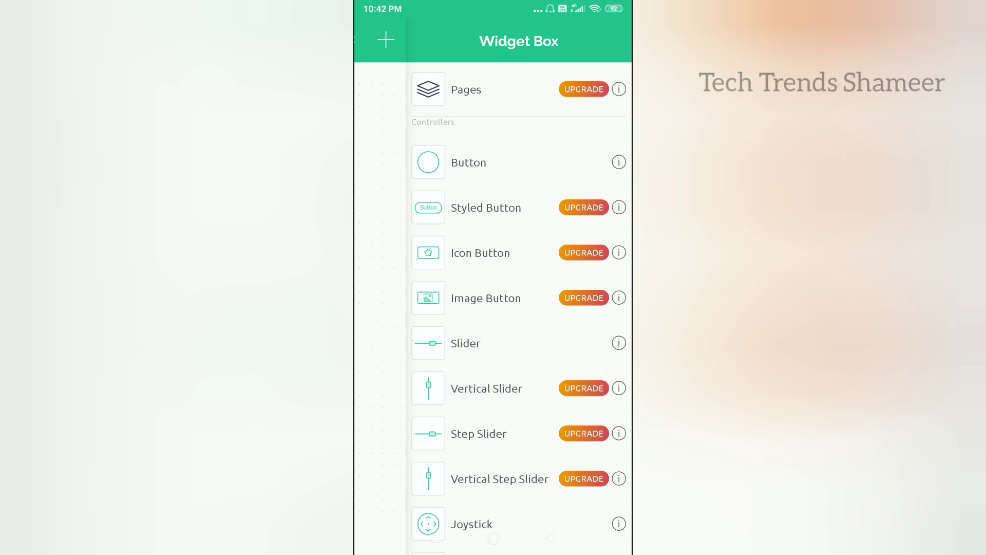
left_click(468, 162)
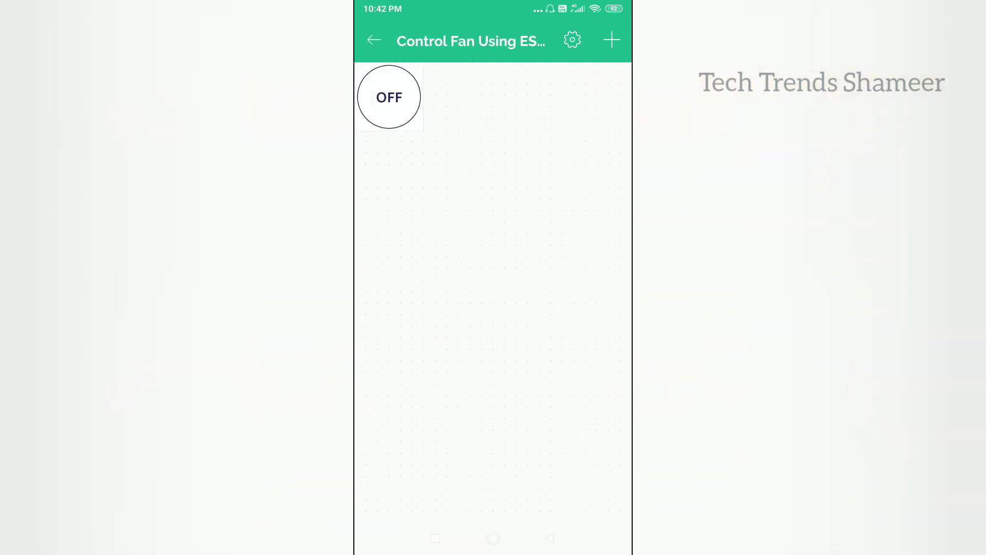
Link the button to the Switch datastream in switch mode, then exit developer mode.
left_click(389, 97)
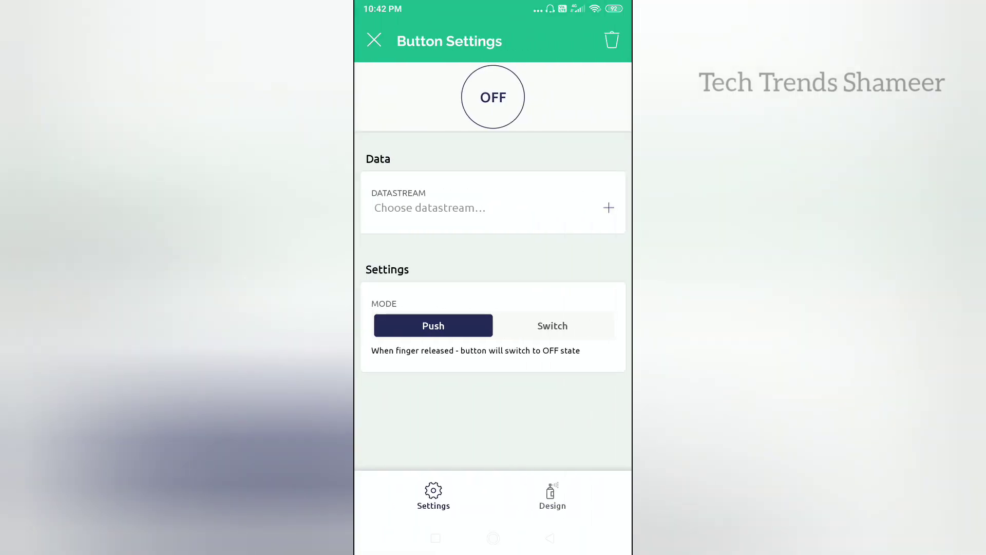
left_click(429, 207)
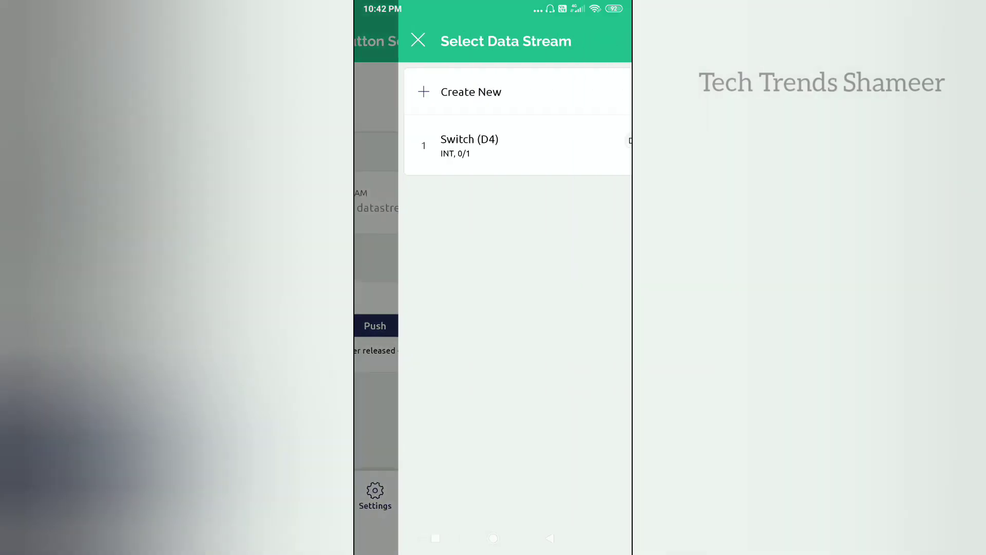
left_click(463, 145)
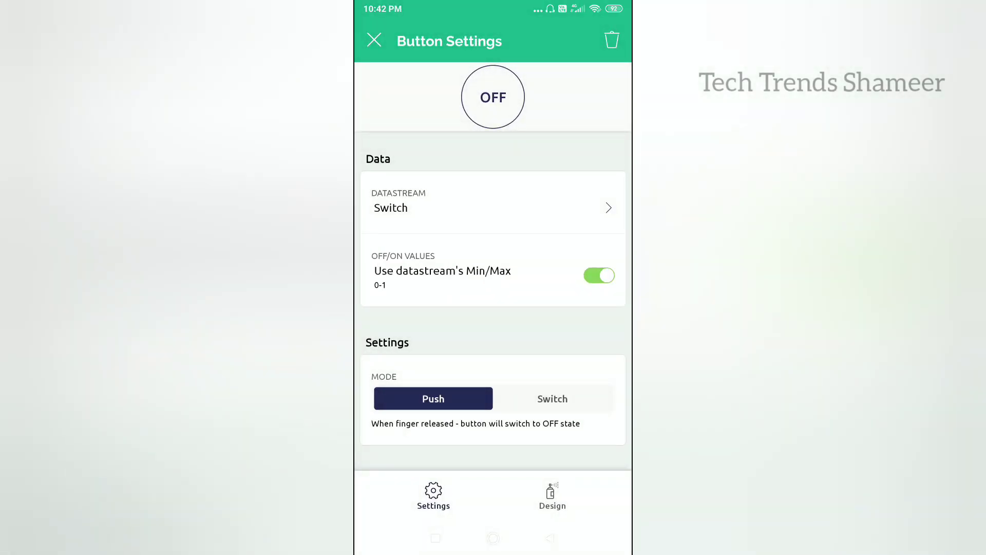
left_click(552, 398)
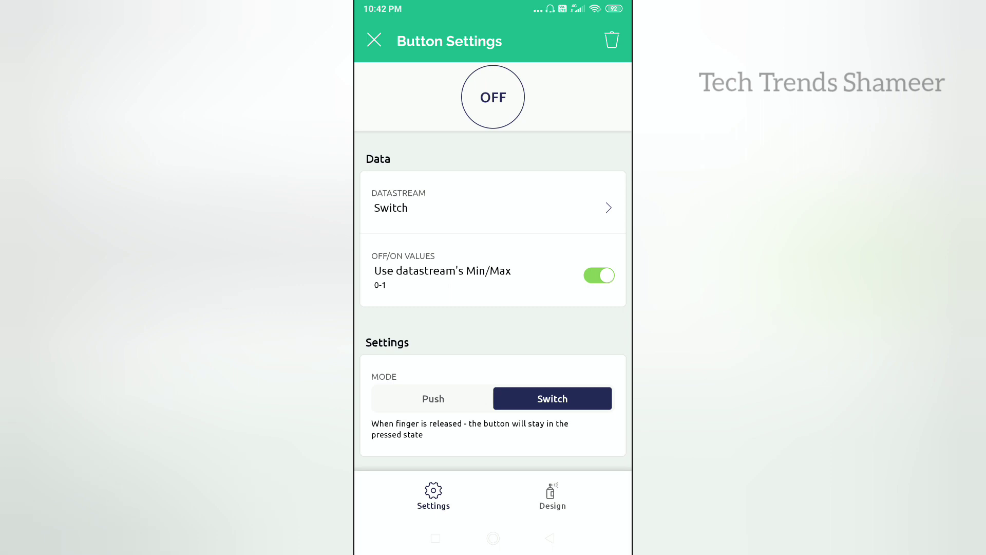
left_click(374, 41)
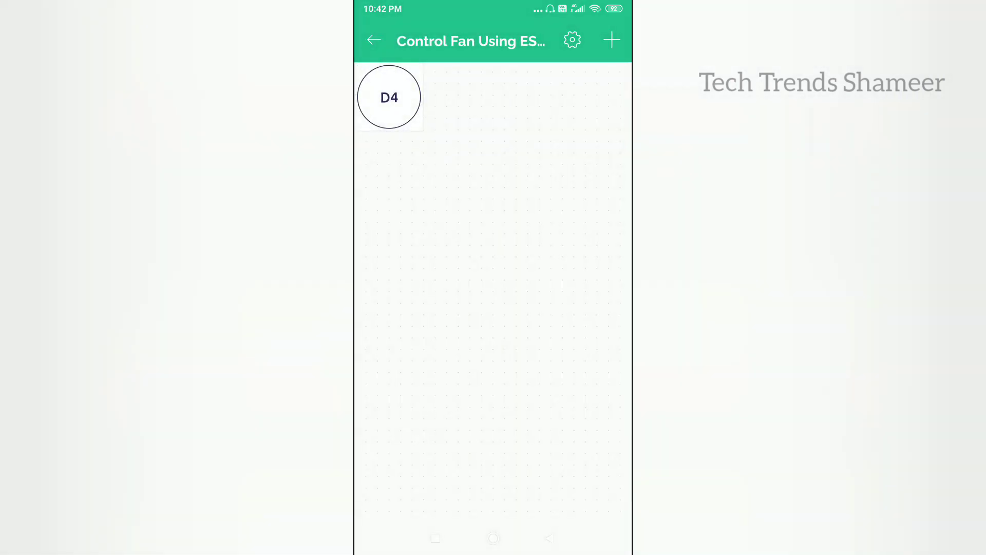
left_click(373, 41)
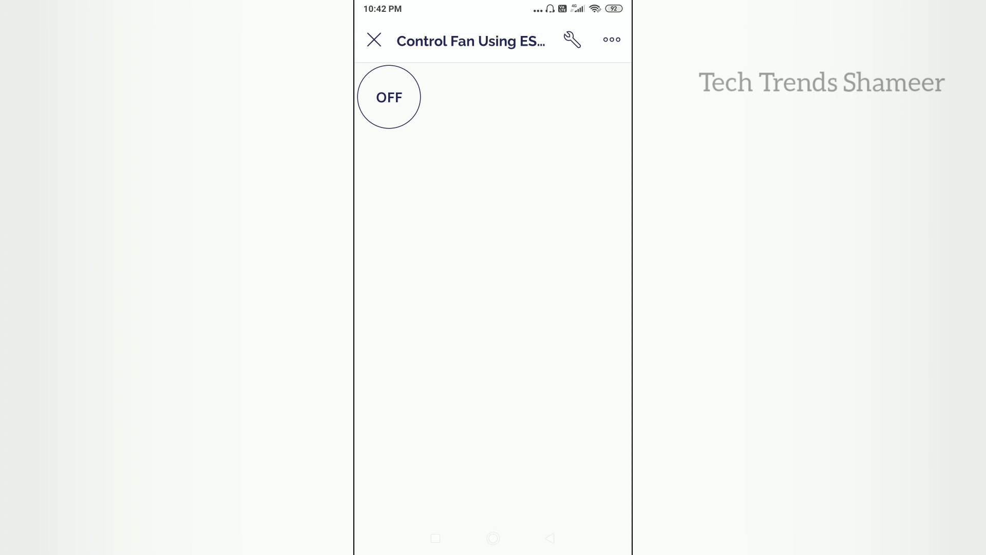